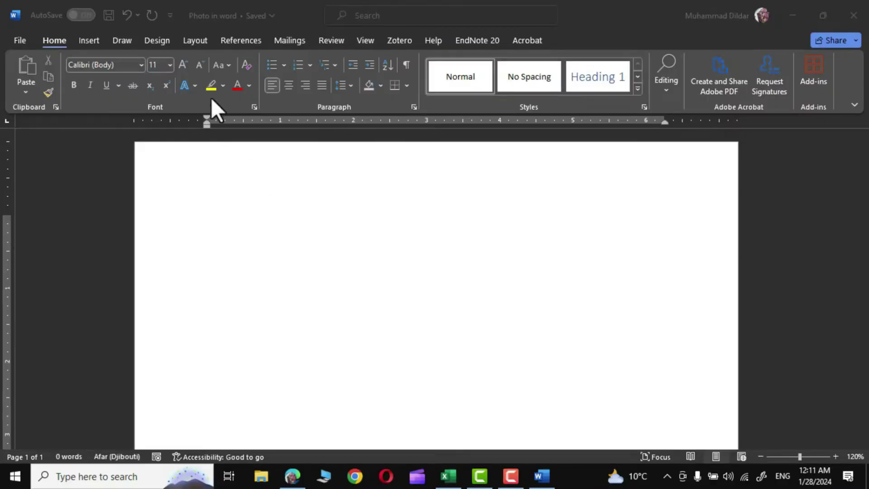
Set a custom paper size of 6 inches wide by 4 inches tall
click(194, 41)
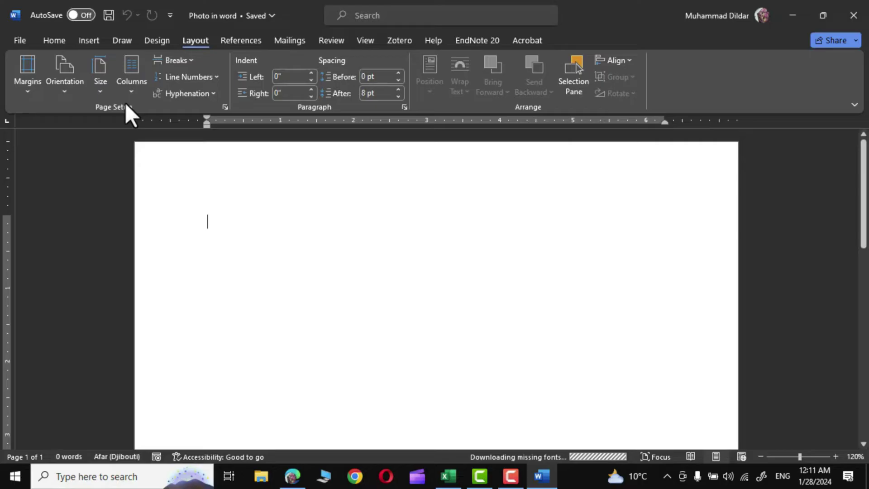
click(100, 88)
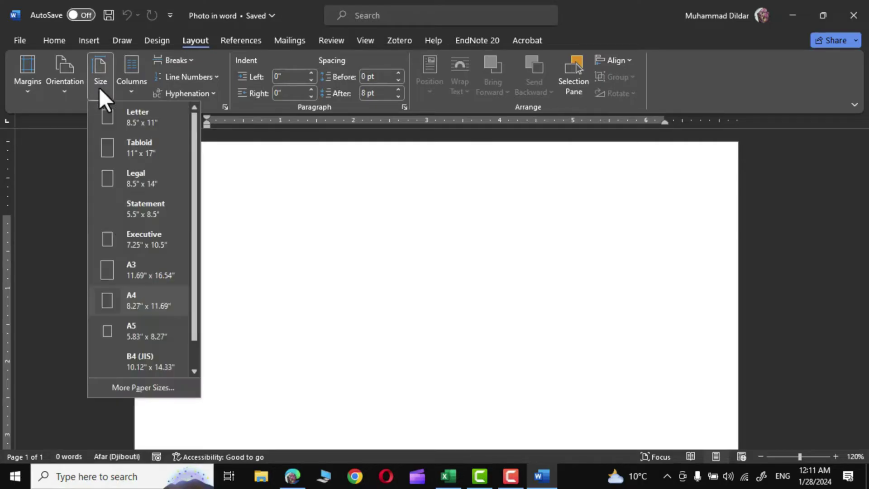
click(144, 388)
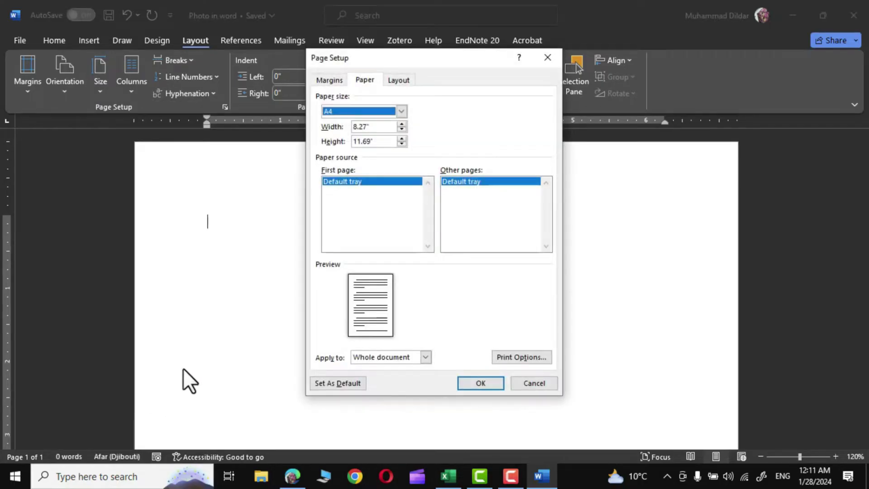
double_click(362, 127)
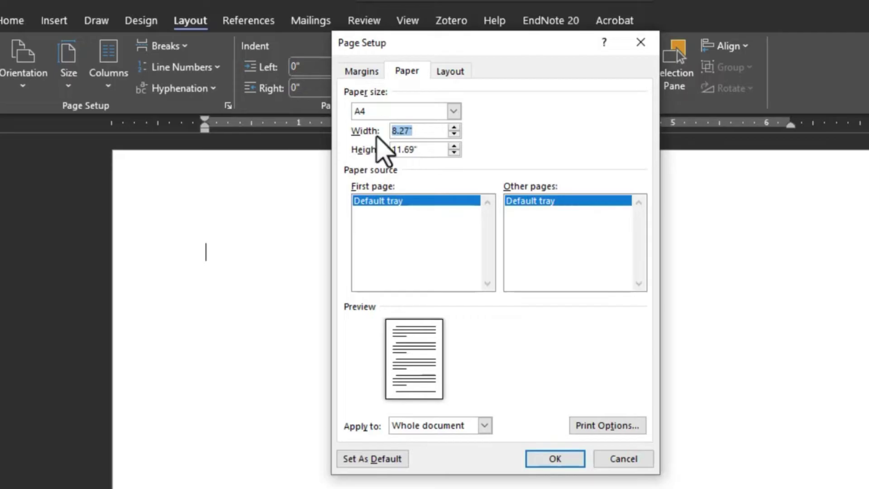
text(6)
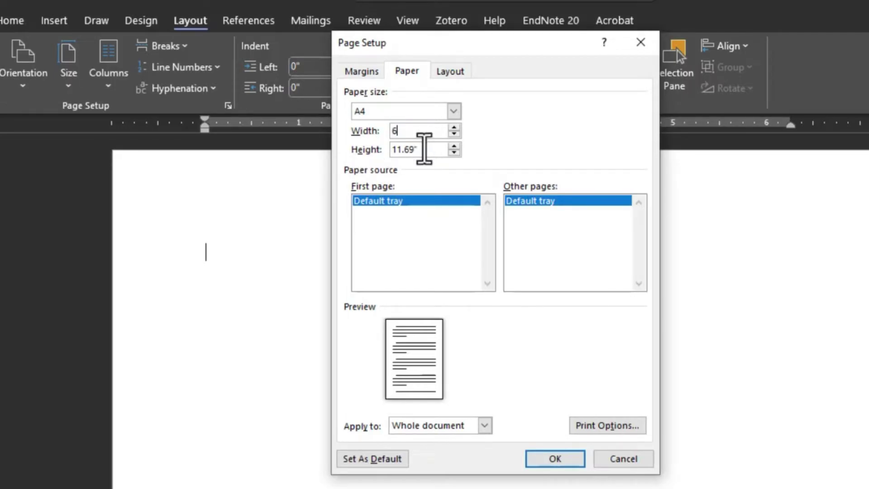
click(424, 149)
double_click(424, 150)
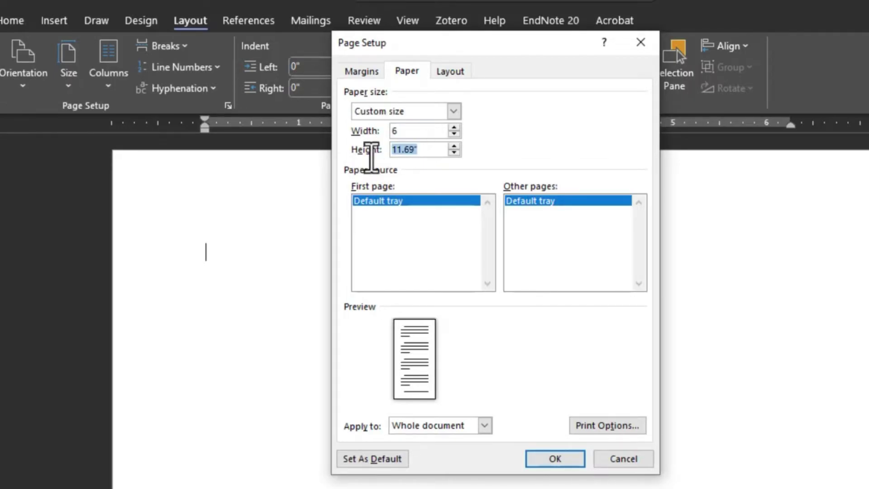
text(4)
click(557, 462)
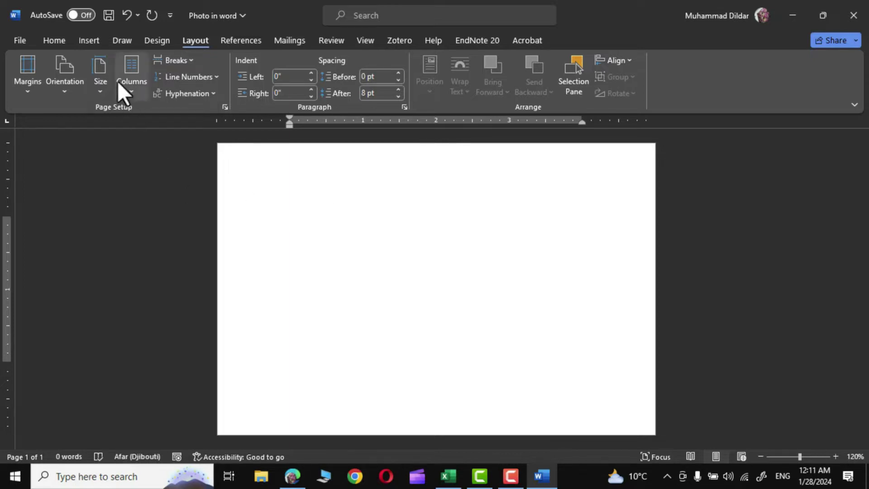
Insert the woman's portrait photo from this computer onto the page
click(92, 42)
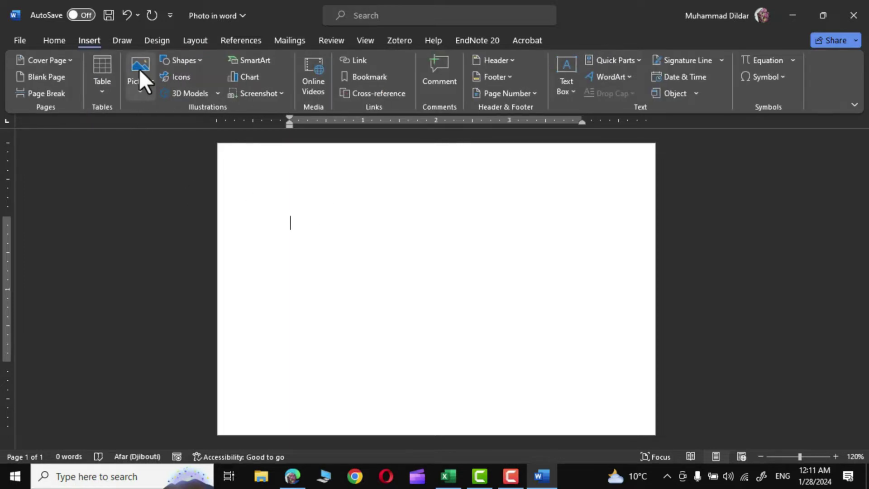
click(140, 69)
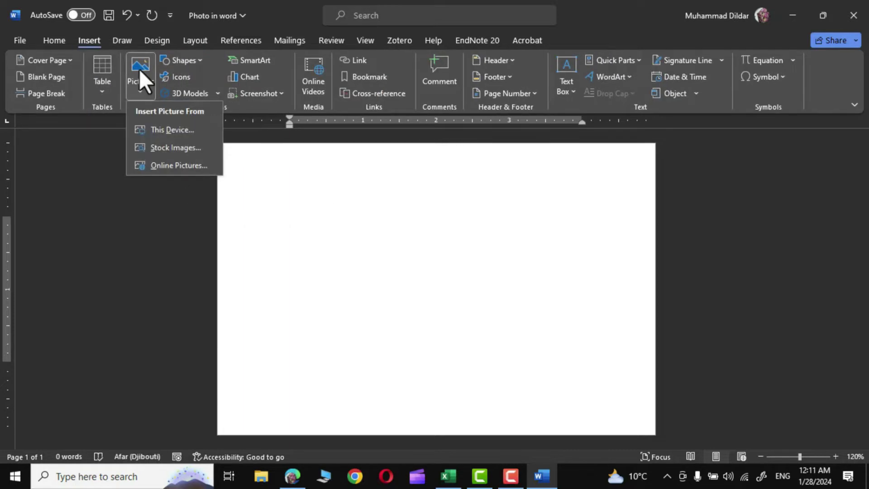
click(159, 126)
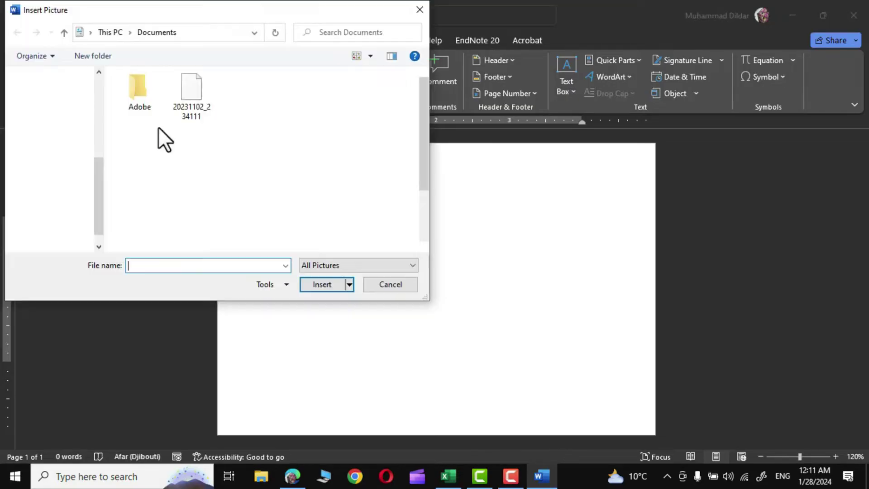
double_click(409, 177)
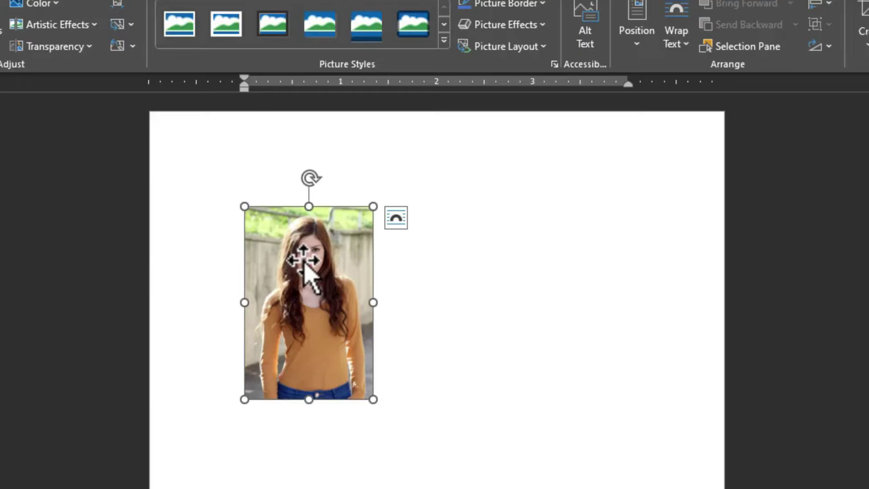
drag(329, 269, 361, 241)
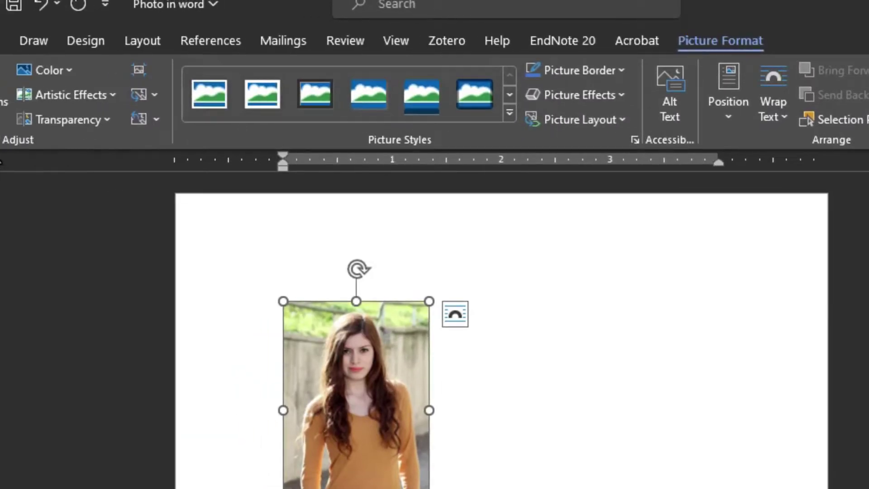
Try Remove Background, discard the changes, and delete the photo from the page
click(59, 96)
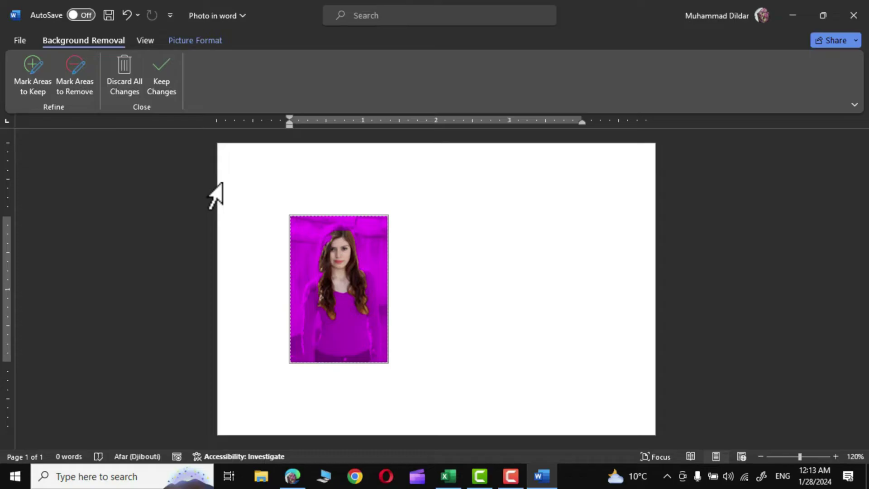
click(122, 74)
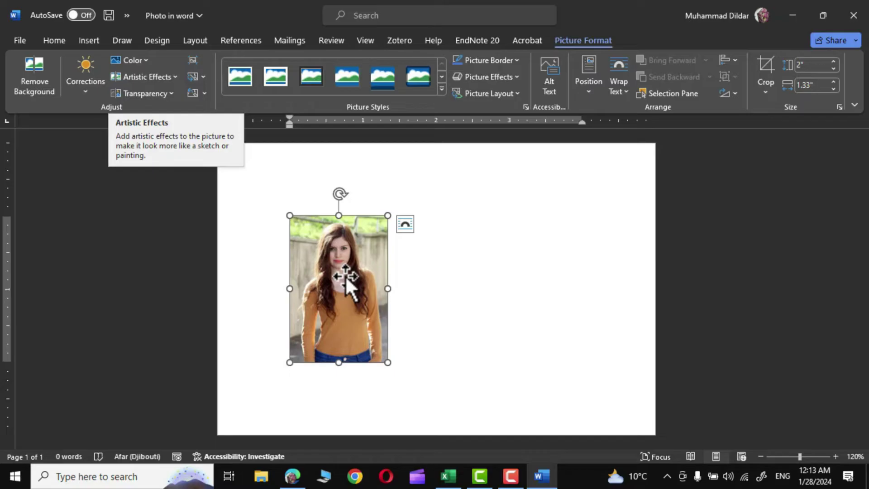
key(Delete)
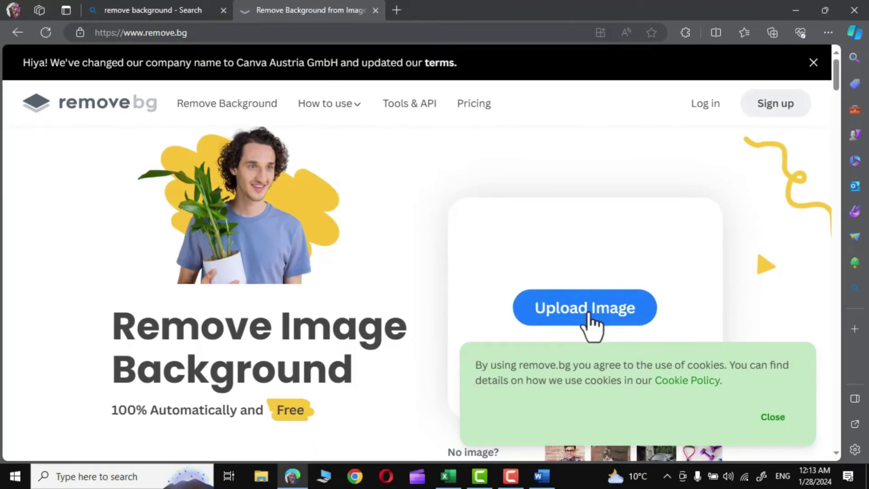
Upload the woman's photo from Downloads to remove.bg and download the background-free cutout PNG
click(589, 313)
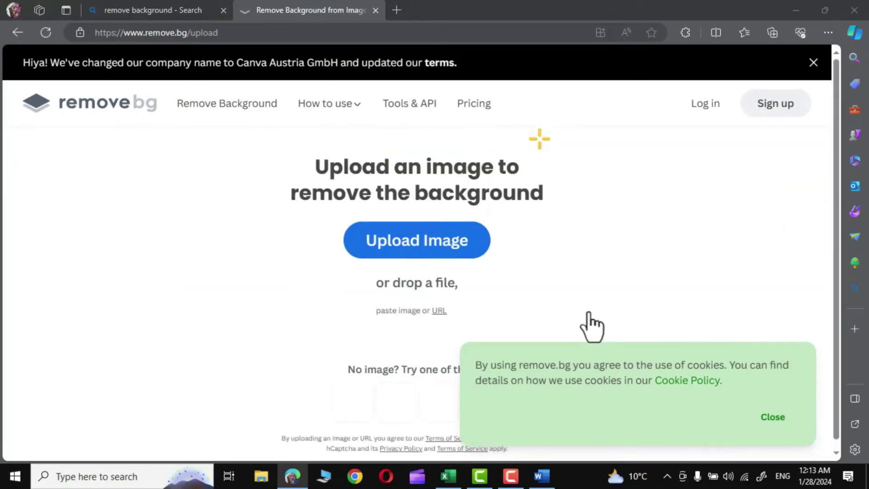
click(296, 267)
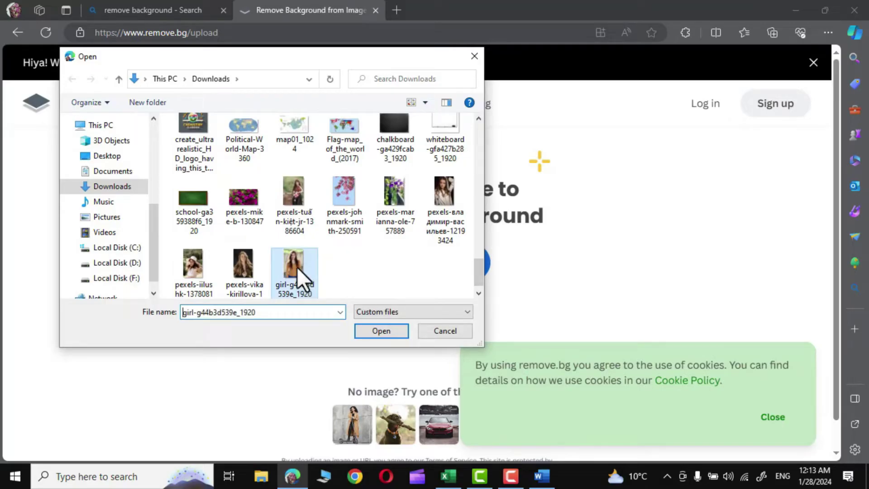
click(385, 331)
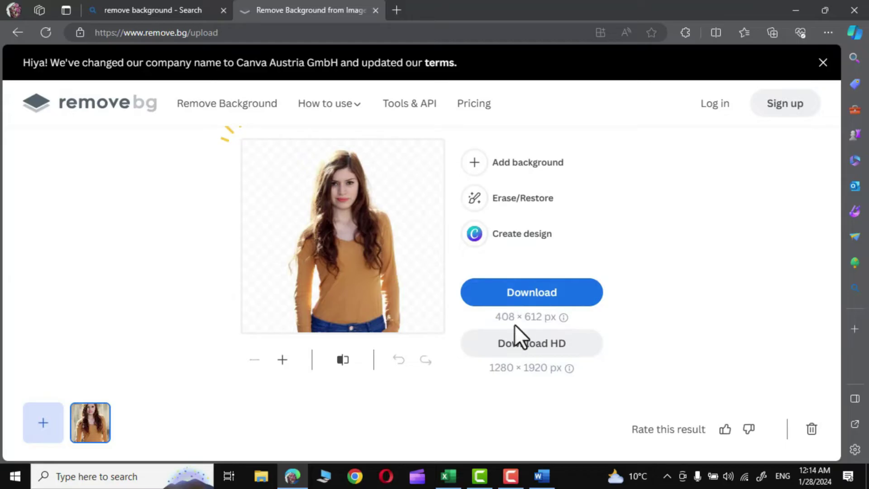
click(527, 294)
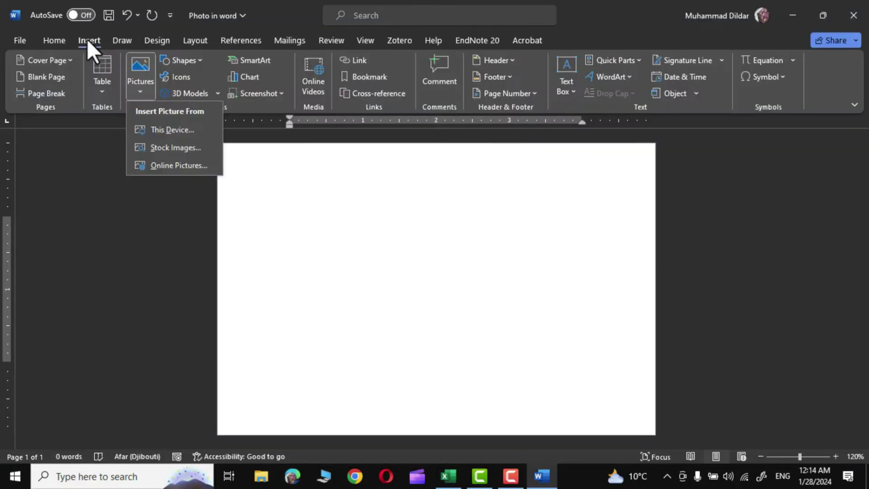
Insert the girl-g44b3d539e_1920-removebg-preview.png cutout from this computer
click(87, 39)
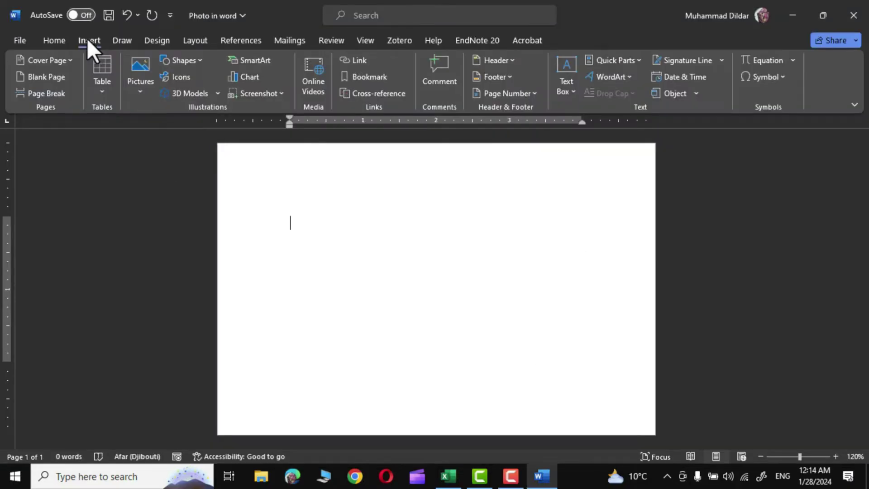
click(139, 86)
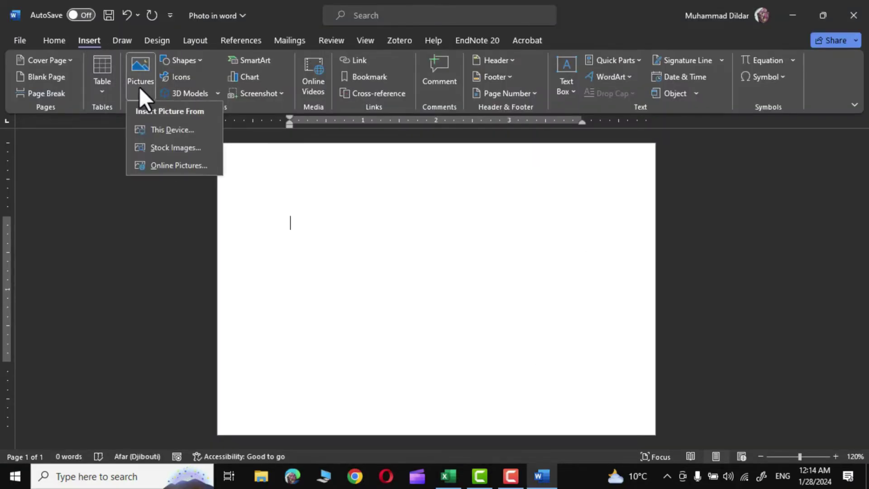
click(171, 130)
click(326, 285)
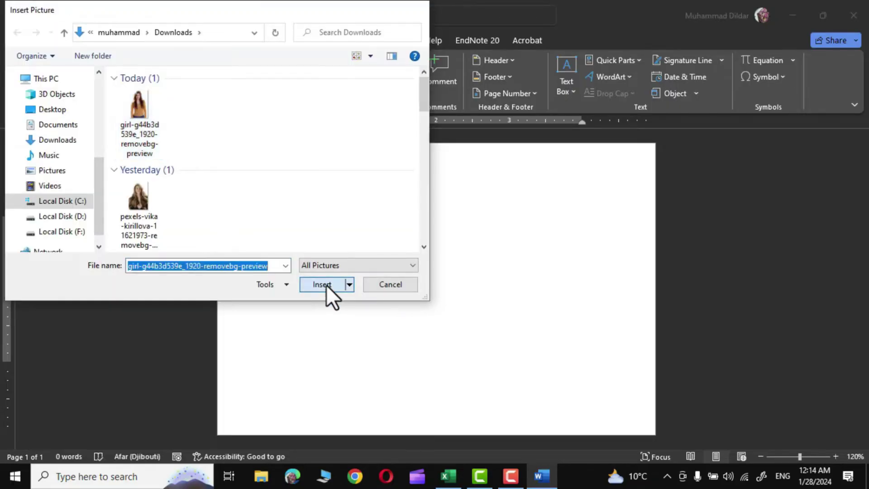
mouse_move(336, 273)
mouse_down()
mouse_move(329, 268)
mouse_move(334, 276)
mouse_up()
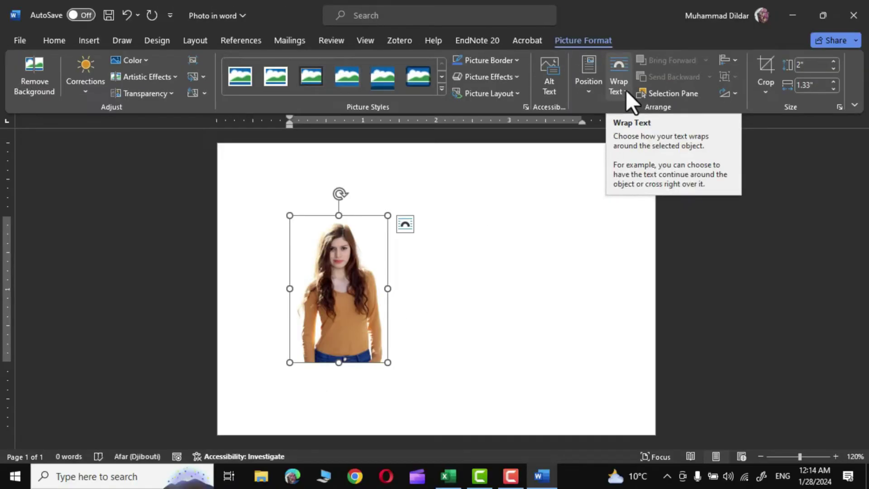
Set the cutout to In Front of Text and move it to the top-left corner
click(639, 81)
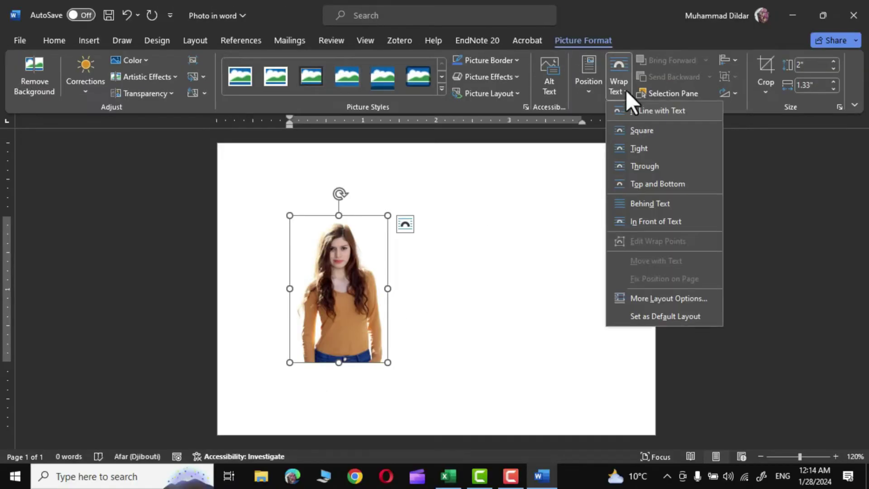
click(641, 220)
drag(340, 281, 273, 215)
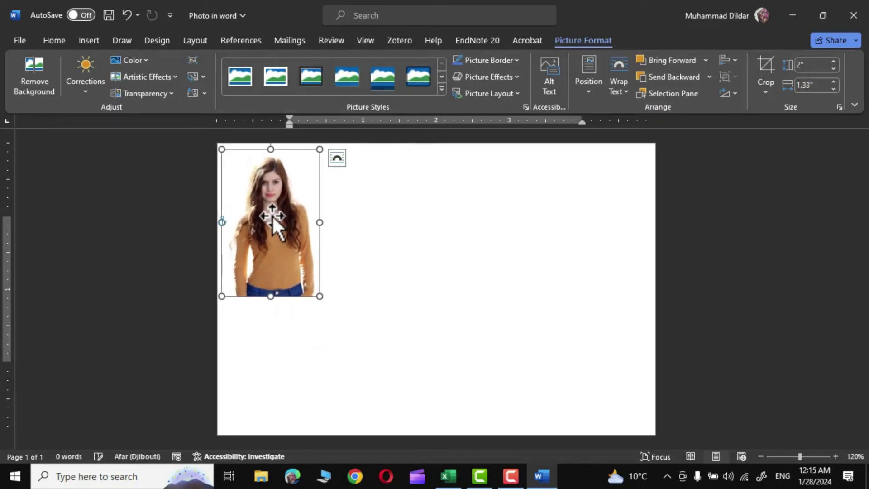
Crop the cutout's bottom, left and right edges to a 1.16" × 0.82" head-and-shoulders shot
click(764, 62)
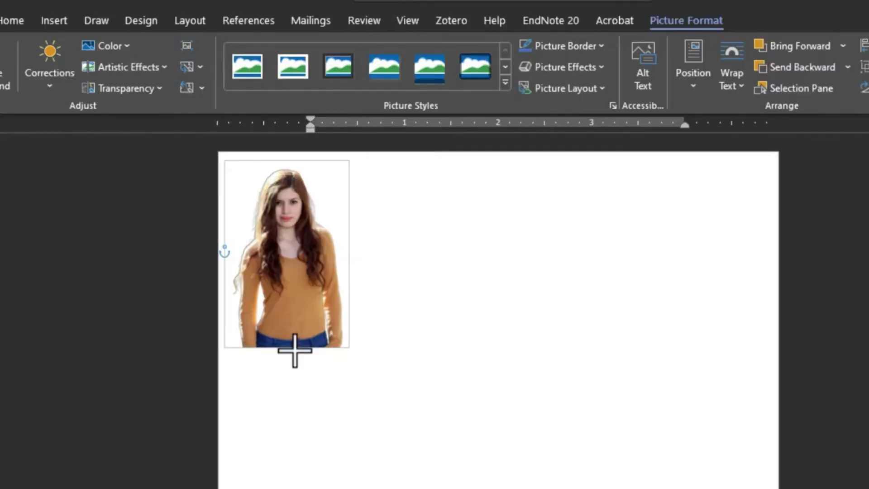
drag(270, 297, 271, 238)
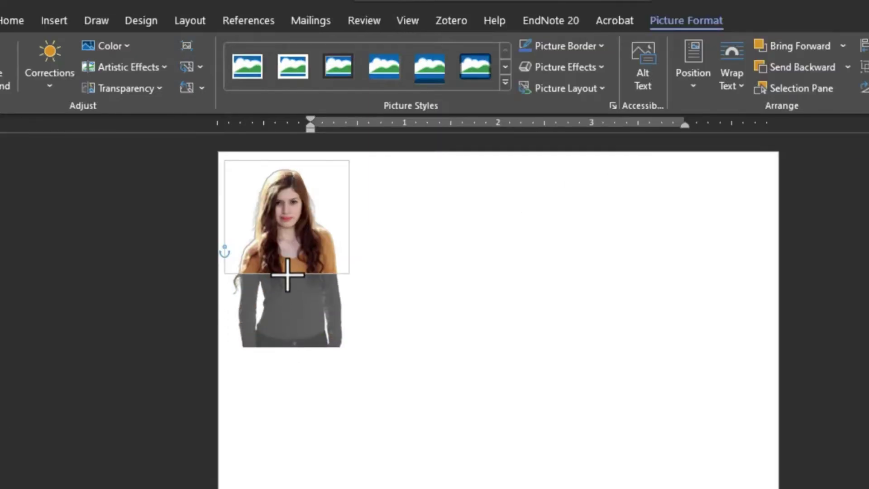
drag(288, 274, 287, 271)
drag(225, 215, 251, 225)
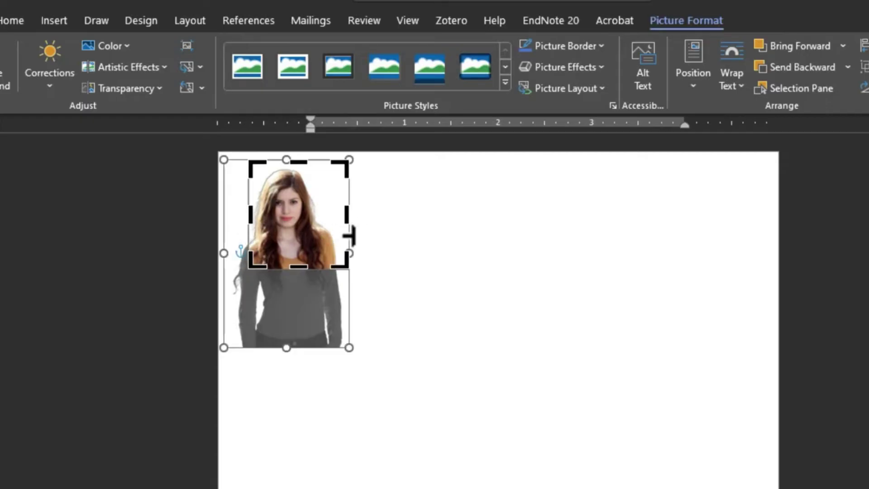
drag(349, 218, 325, 226)
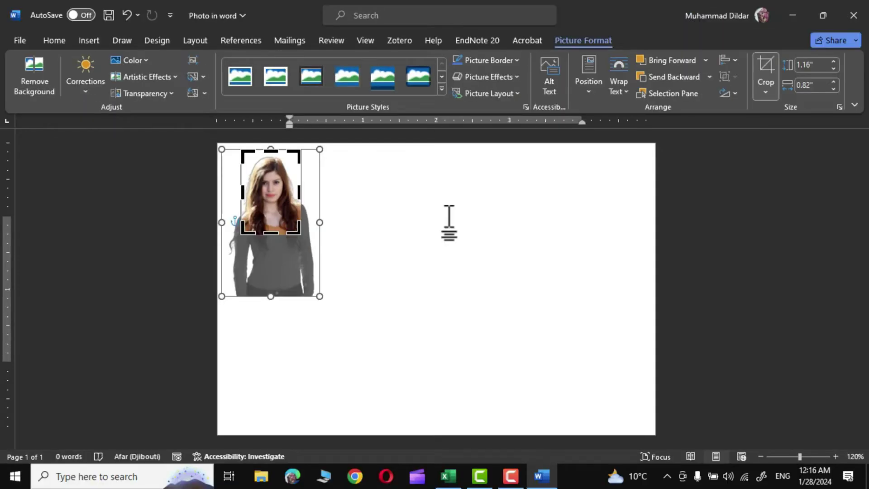
click(448, 221)
Set the cropped portrait's height to 1.6" and width to 1.3"
click(280, 192)
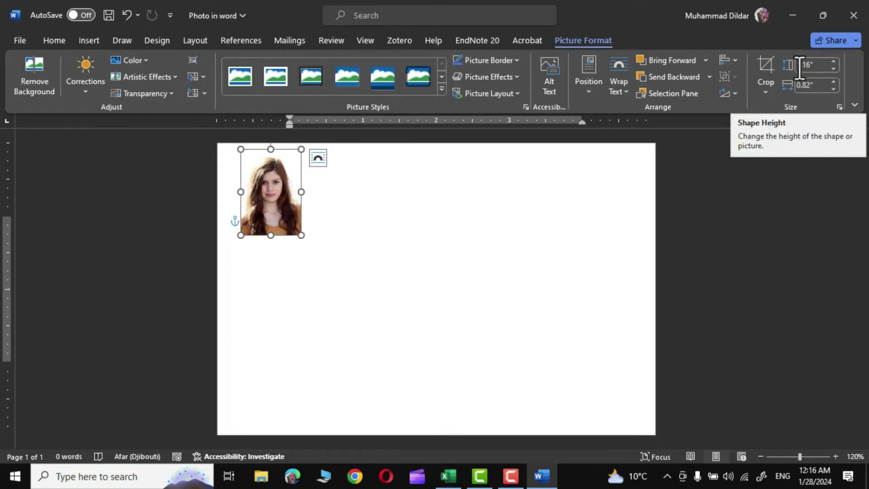
click(815, 65)
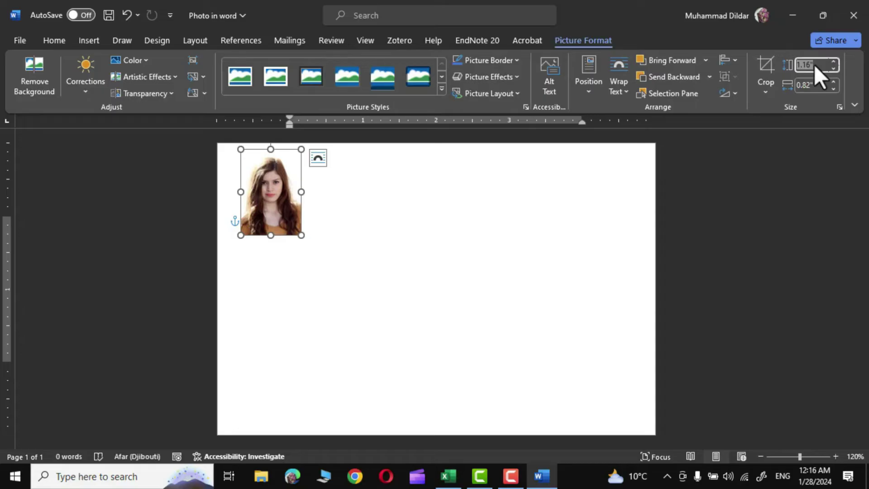
text(1)
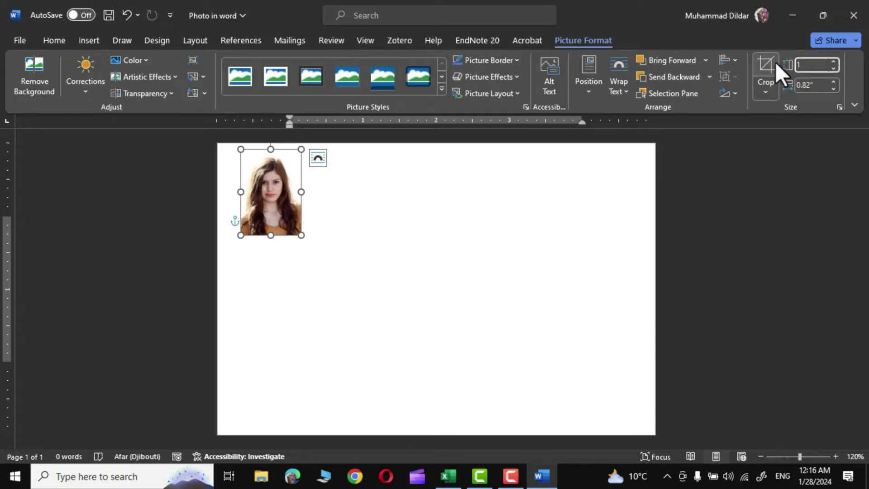
text(.6)
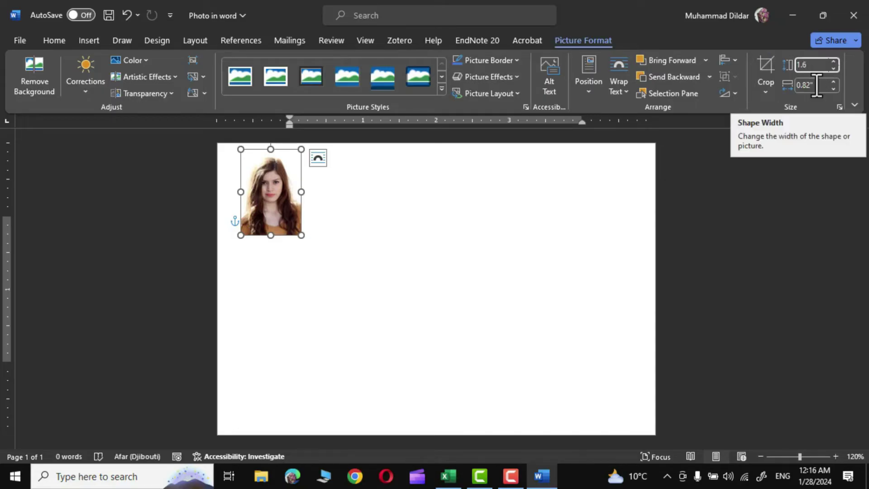
click(817, 85)
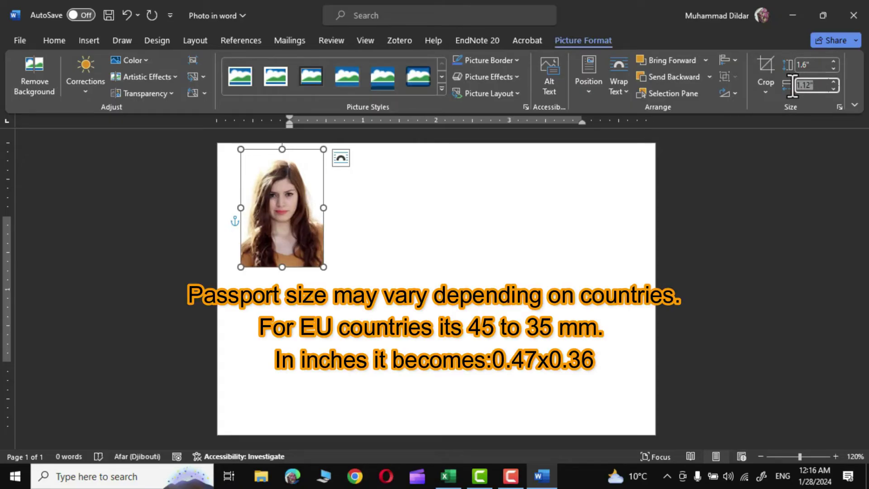
text(1.3)
key(Return)
click(725, 254)
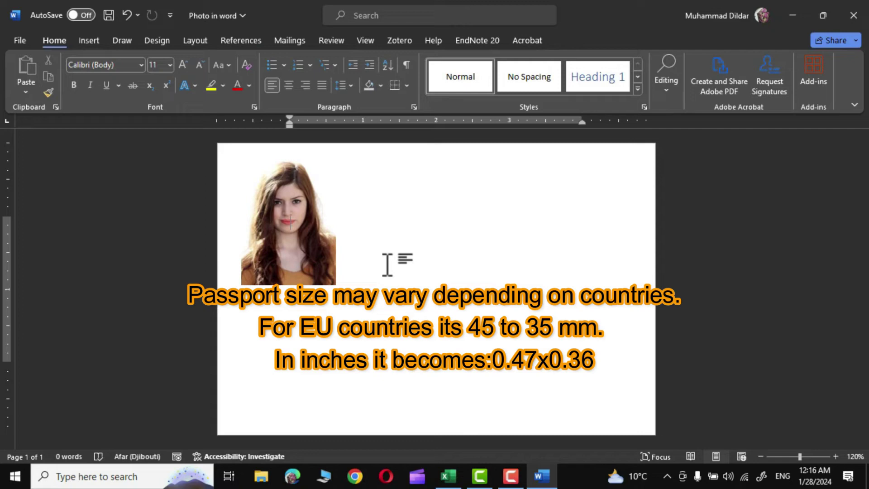
Give the portrait a solid fill in custom blue #1E71EA through Format Picture
right_click(278, 216)
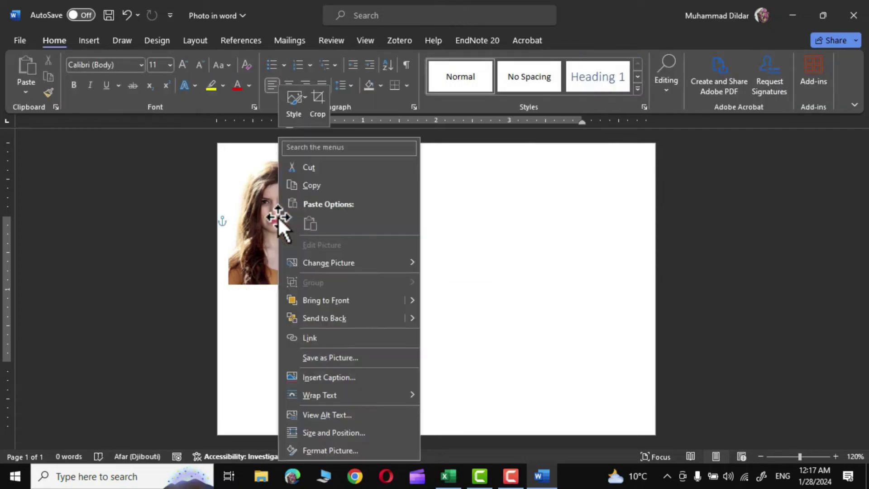
click(322, 449)
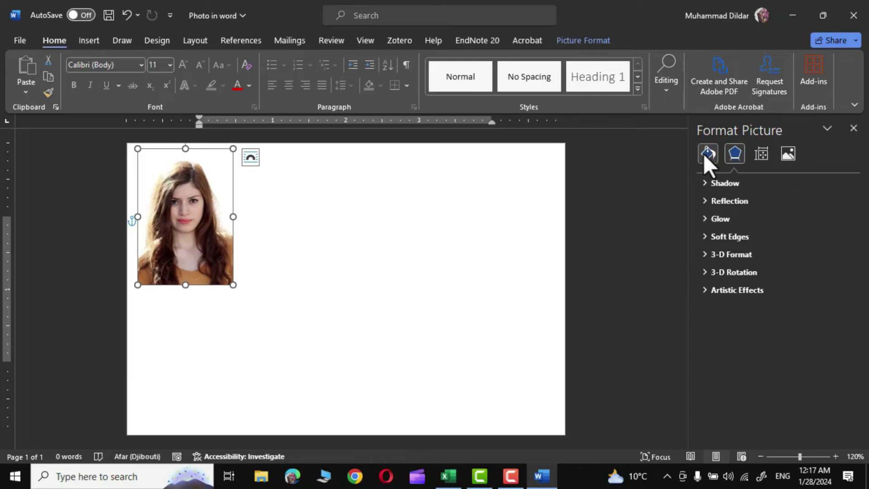
click(706, 154)
click(704, 182)
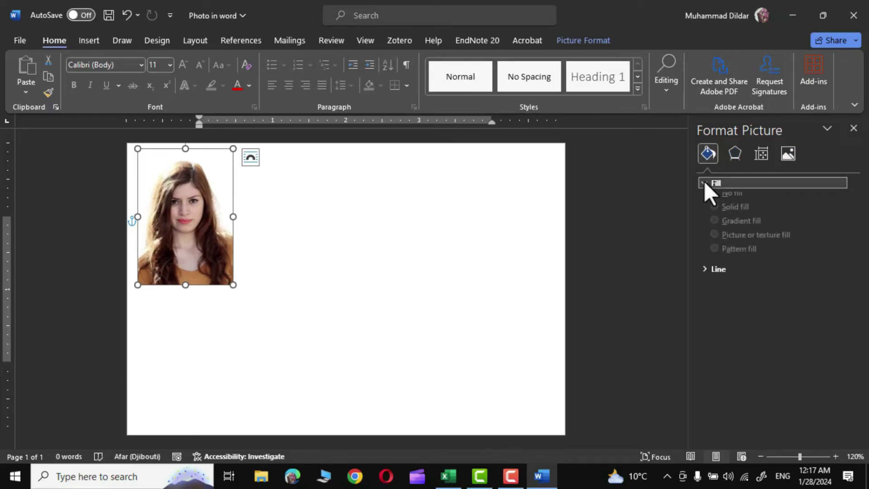
click(714, 216)
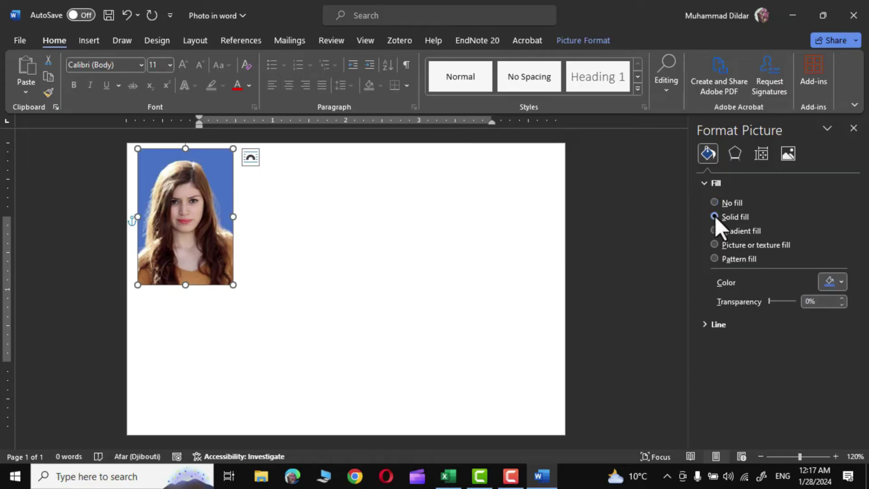
click(840, 282)
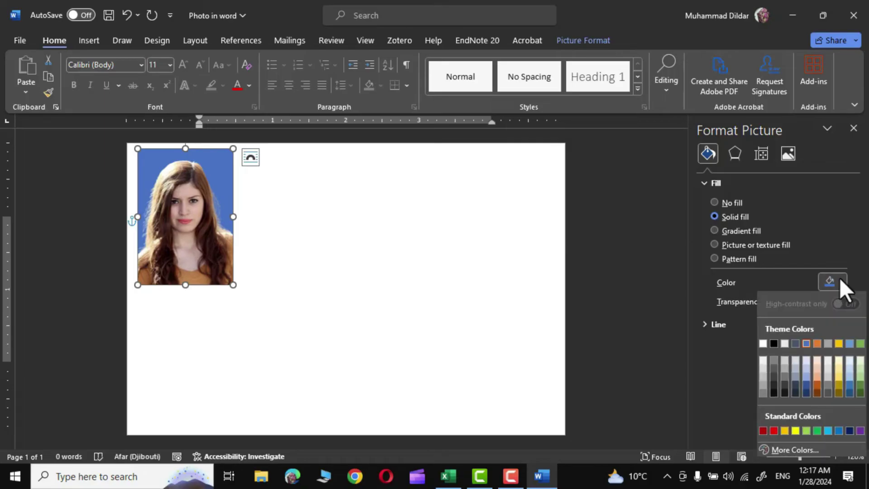
click(780, 450)
click(411, 178)
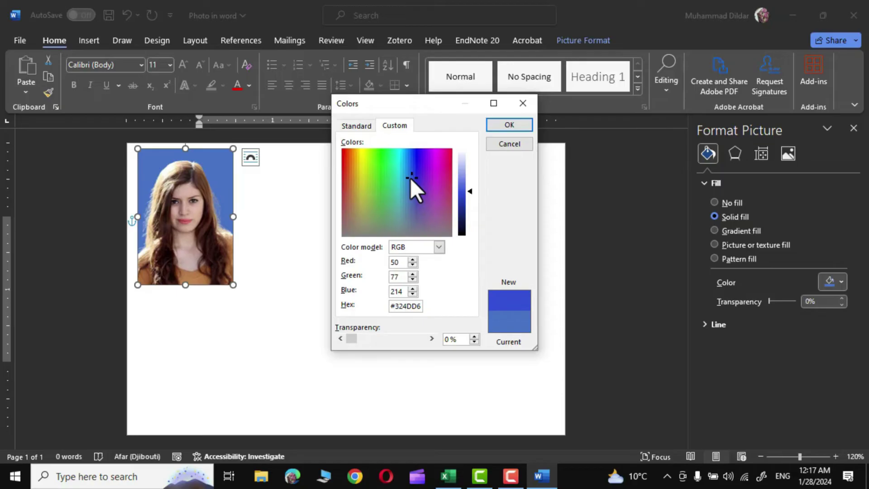
click(406, 163)
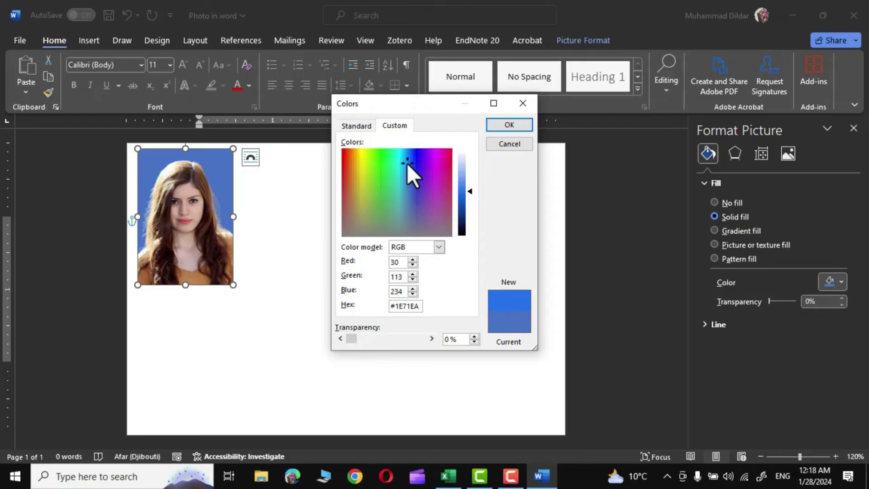
click(506, 126)
click(627, 250)
click(220, 206)
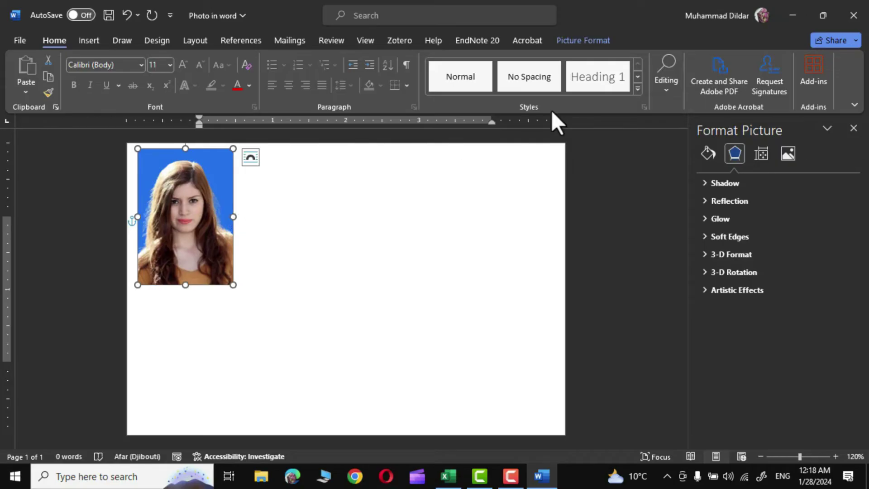
Add a black, 1½ pt picture border around the photo
click(585, 40)
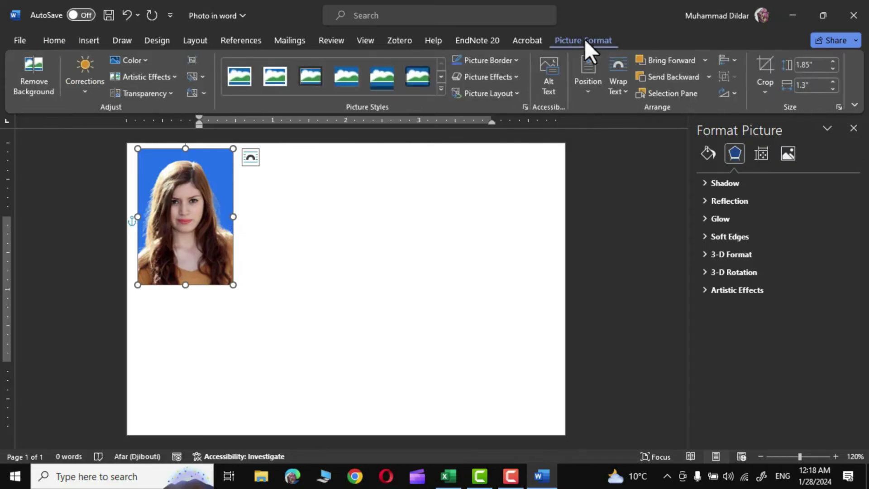
click(517, 58)
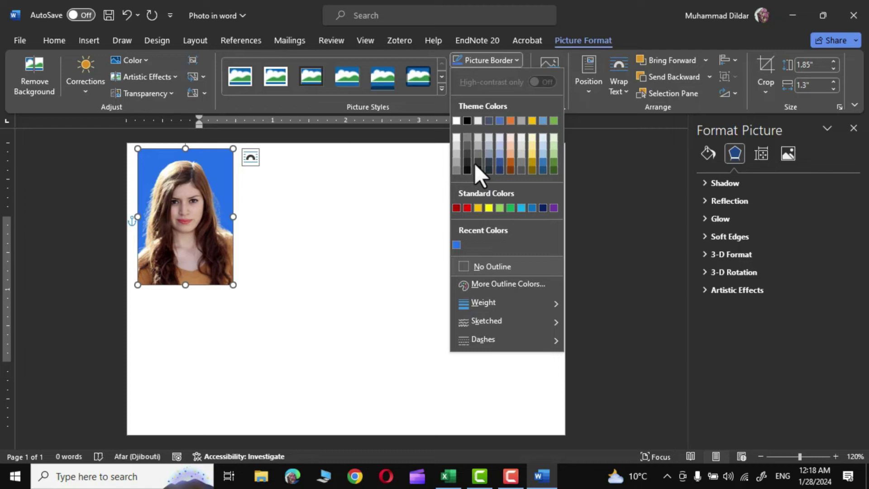
click(467, 120)
click(517, 59)
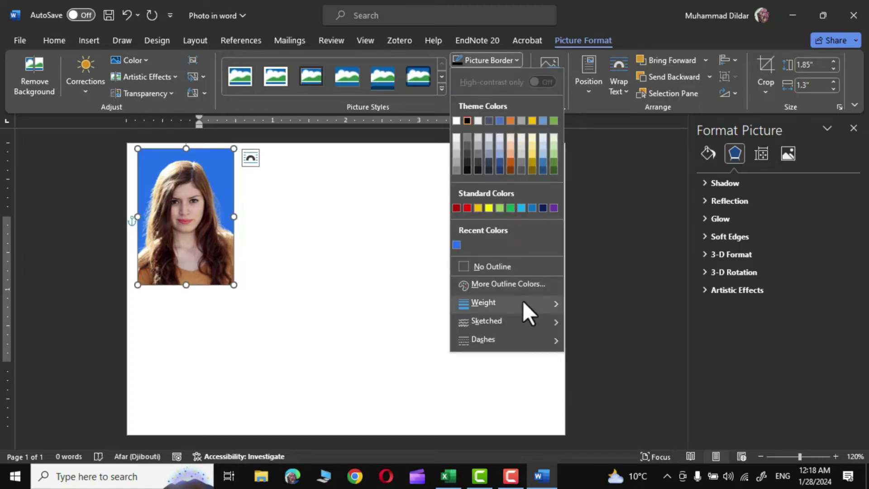
mouse_move(553, 302)
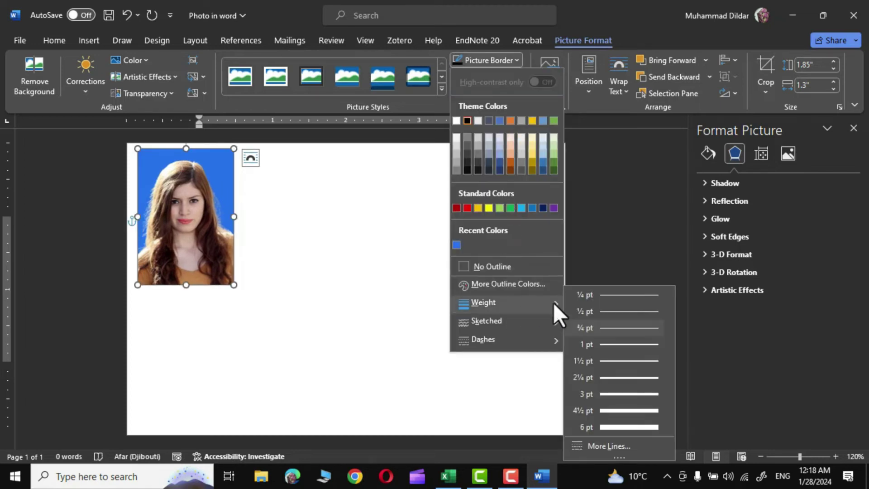
click(638, 362)
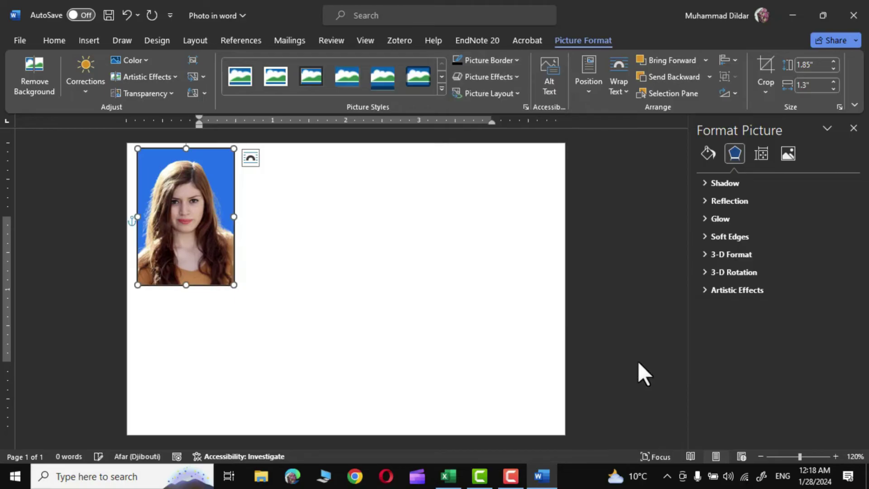
click(650, 246)
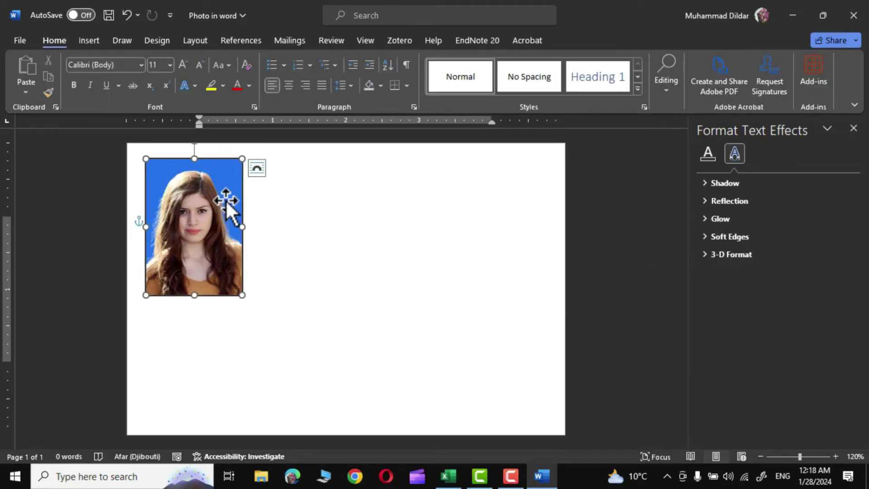
Ctrl-drag copies of the bordered photo across the top and even out their spacing
click(227, 205)
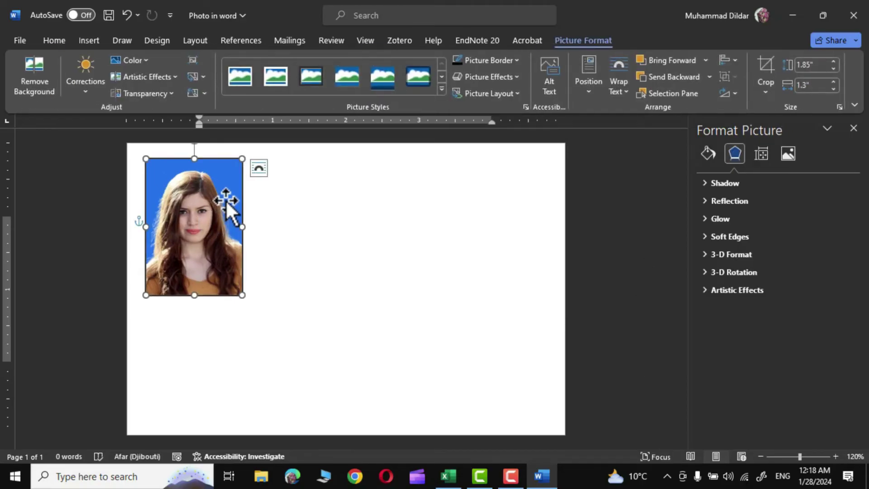
ctrl+drag(226, 200, 519, 192)
click(207, 221)
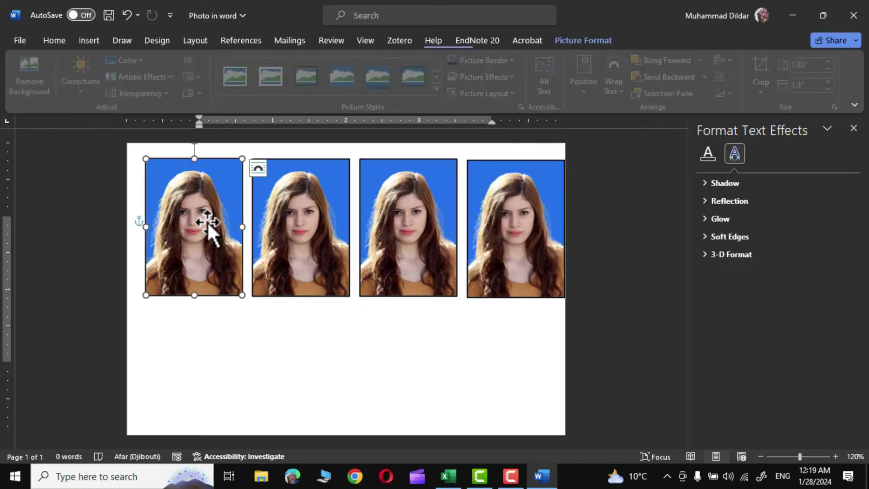
drag(204, 222, 202, 220)
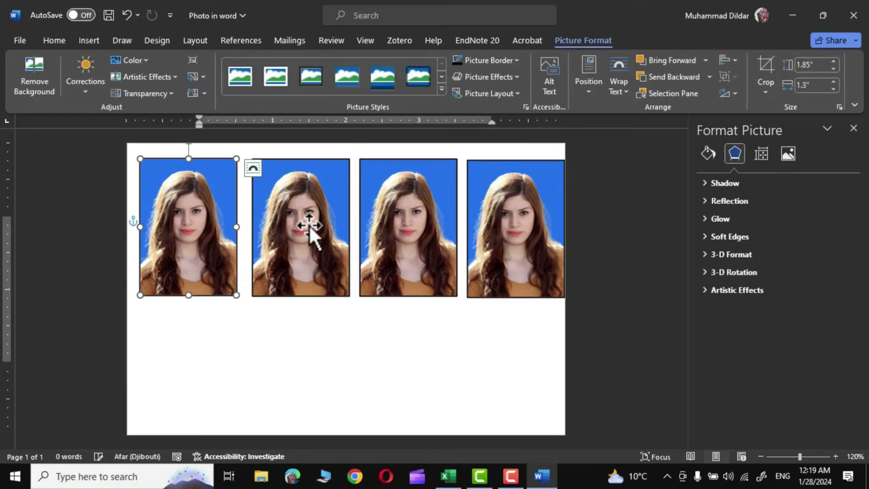
click(355, 246)
Select all four photos in the row together
click(191, 216)
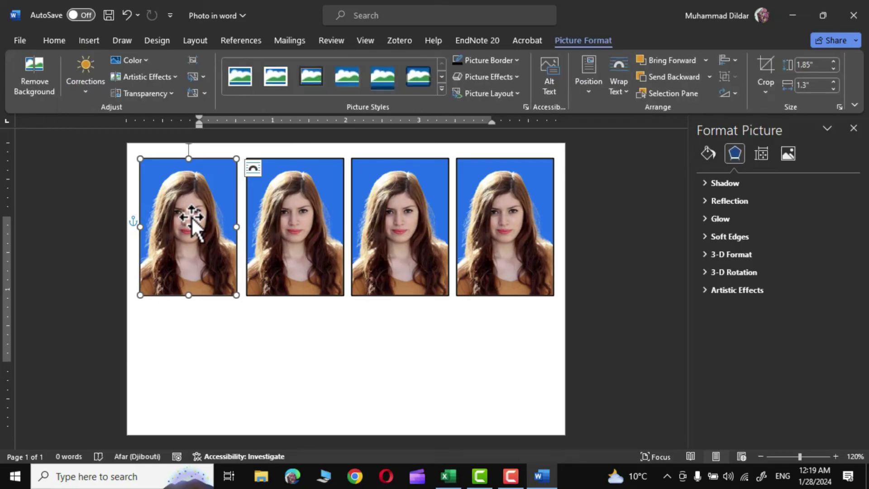
shift+click(305, 213)
shift+click(404, 218)
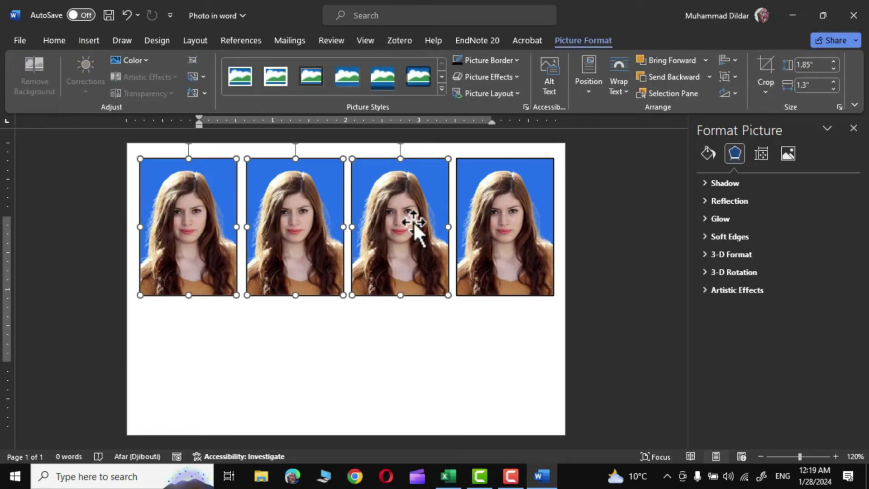
shift+click(503, 229)
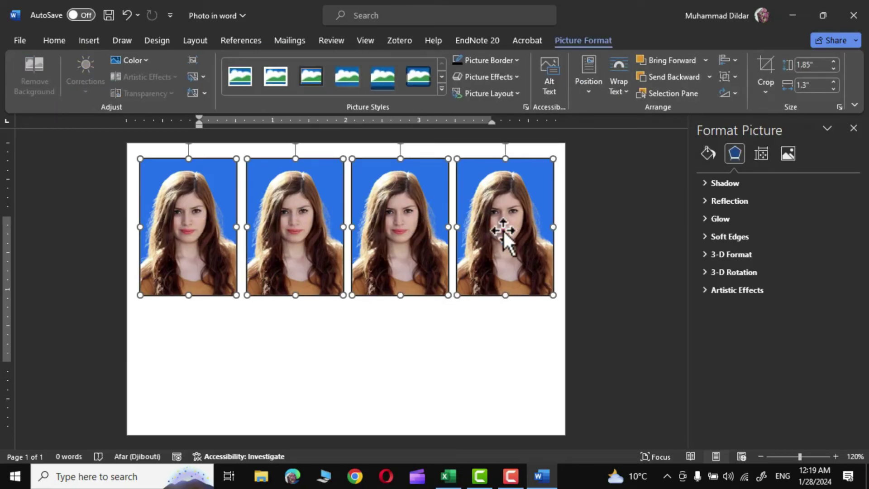
Group the four portraits into one object and copy it below as a second row of four
right_click(410, 190)
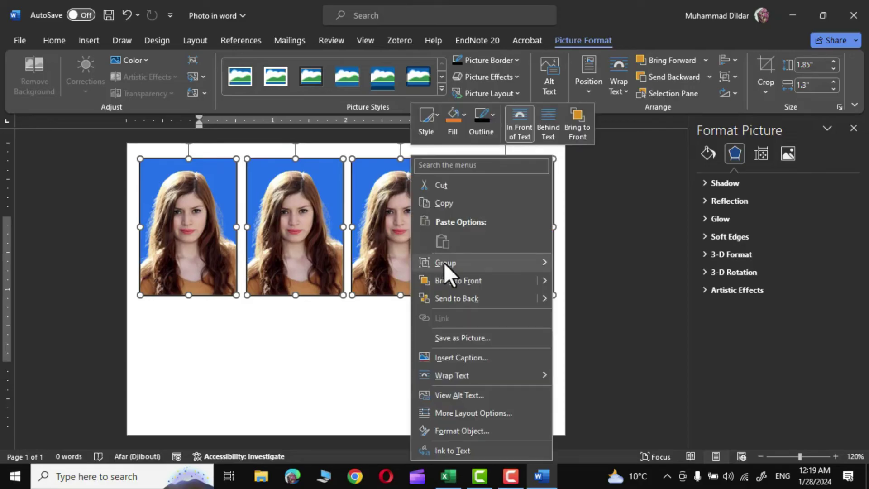
mouse_move(479, 262)
click(581, 265)
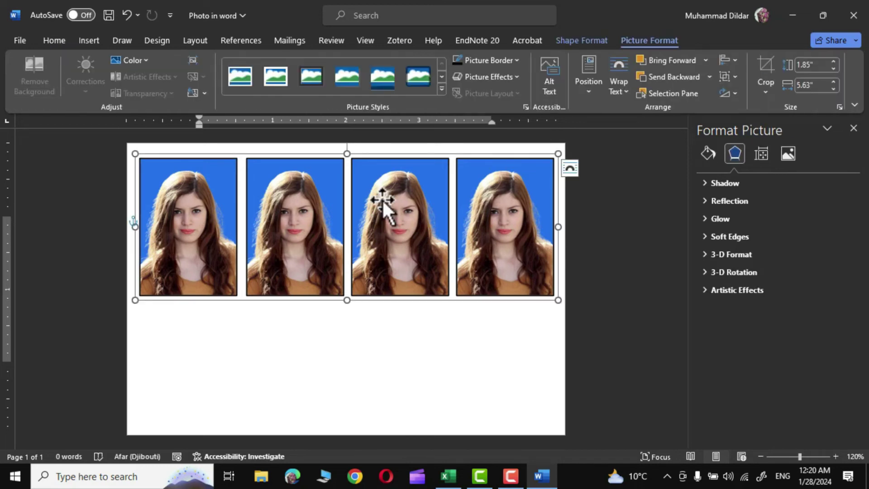
drag(382, 199, 376, 338)
click(624, 282)
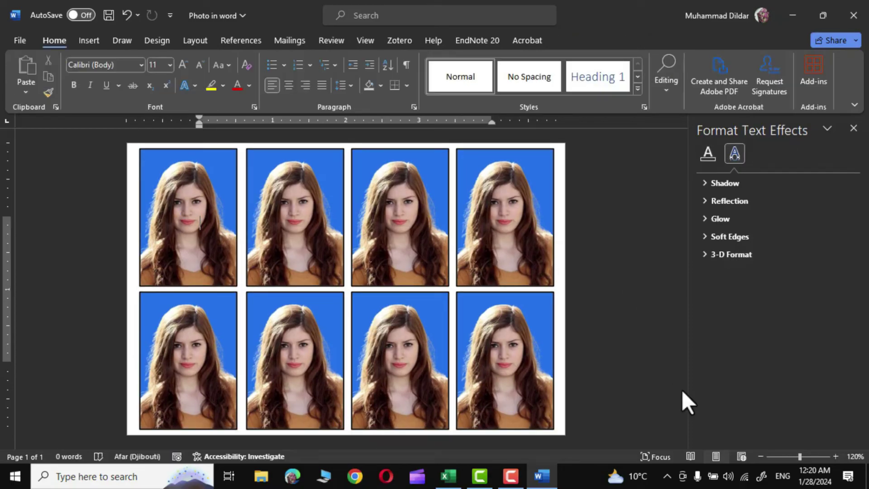
Zoom out and check the whole 6×4 eight-photo page in print preview
click(759, 455)
click(760, 456)
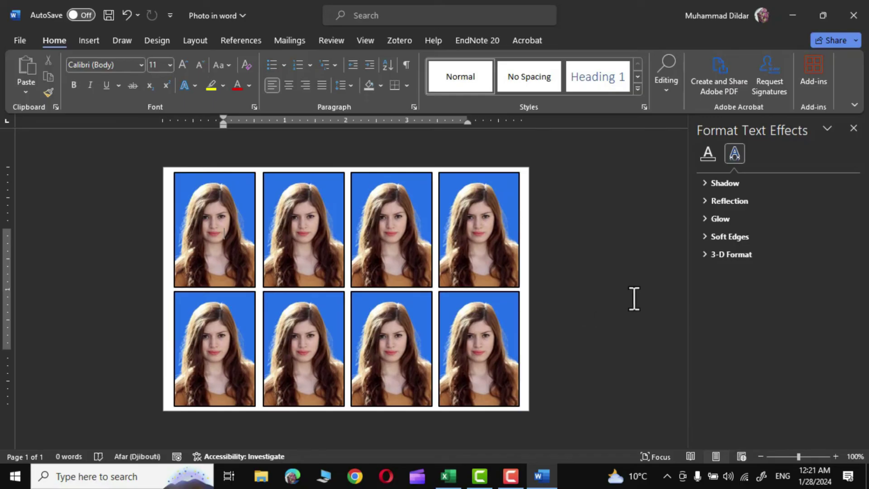
click(21, 40)
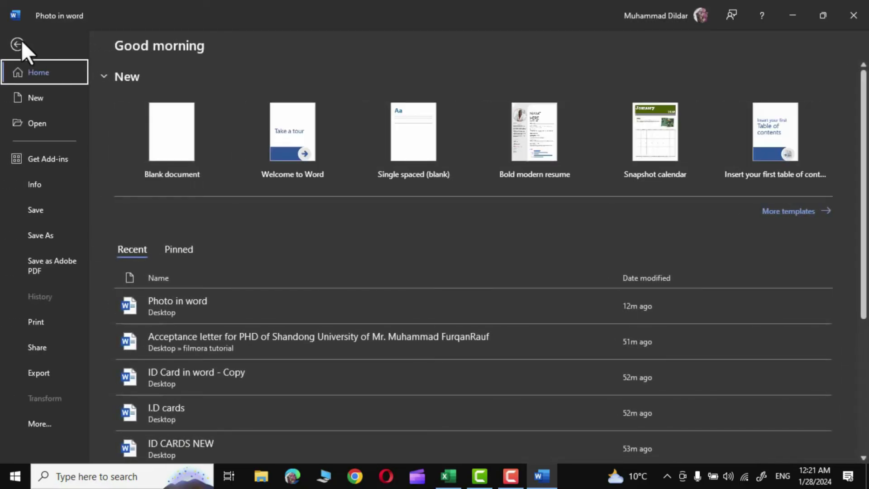
click(37, 321)
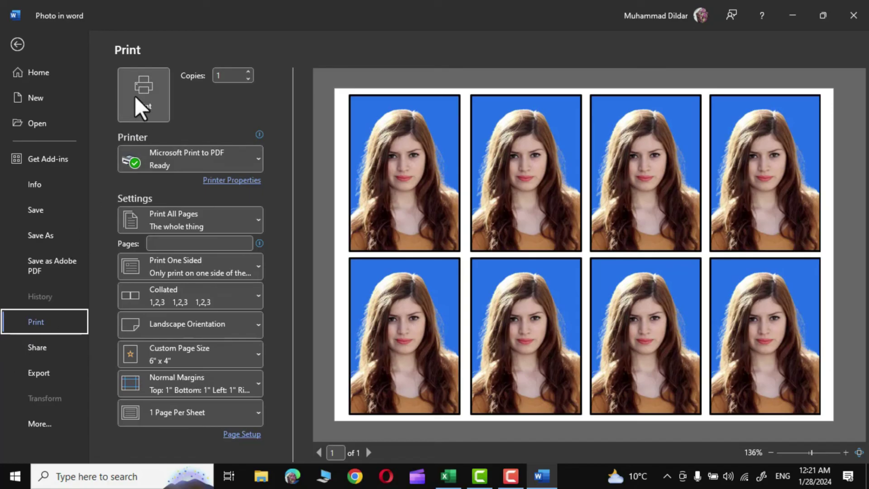
click(18, 39)
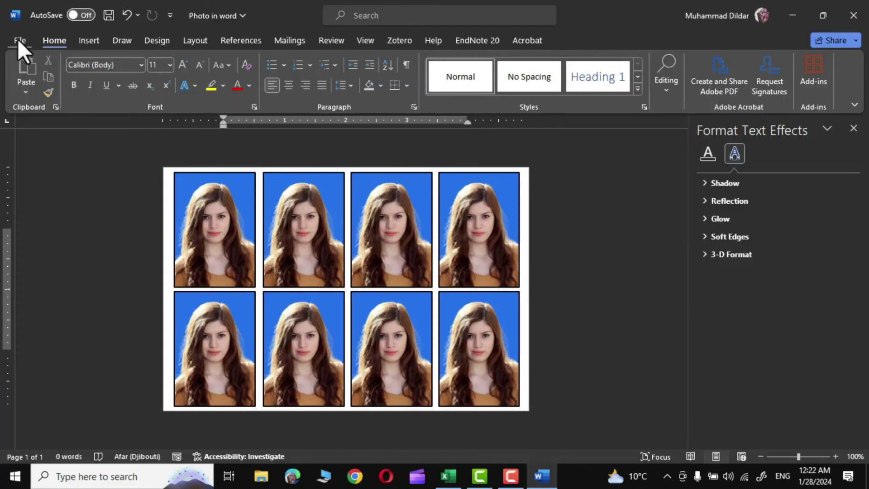
Save the document as an Adobe PDF, confirming the save before conversion
click(18, 41)
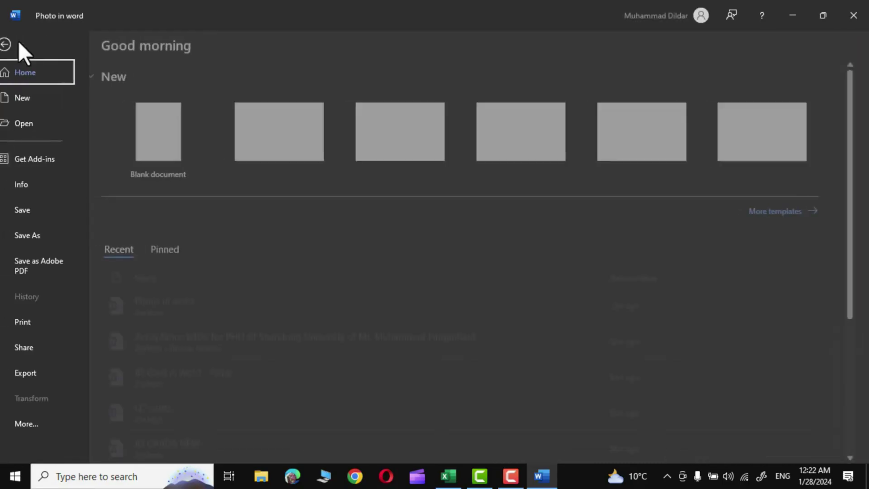
click(38, 266)
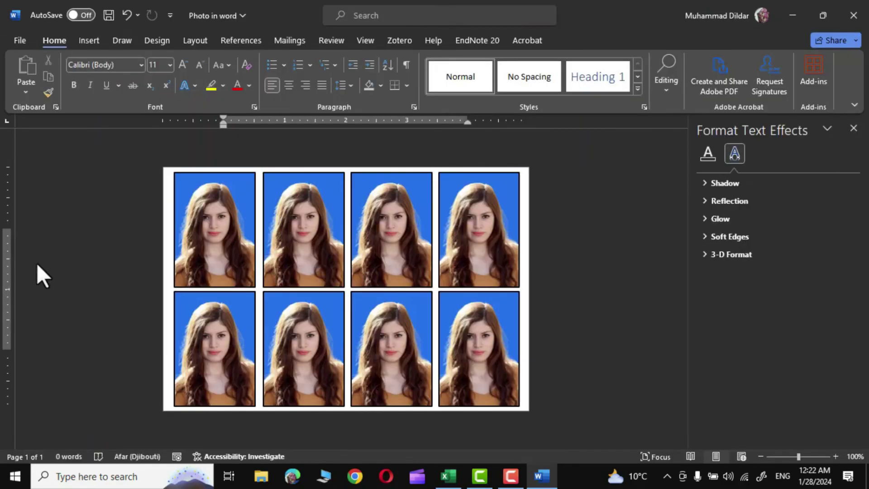
click(479, 281)
Confirm the prompt so Photo in word.pdf opens in Adobe Acrobat Pro DC
click(341, 303)
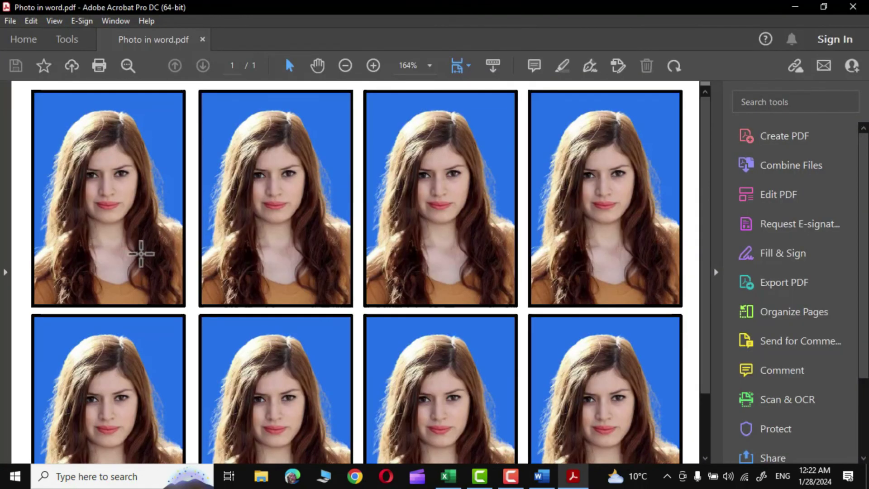